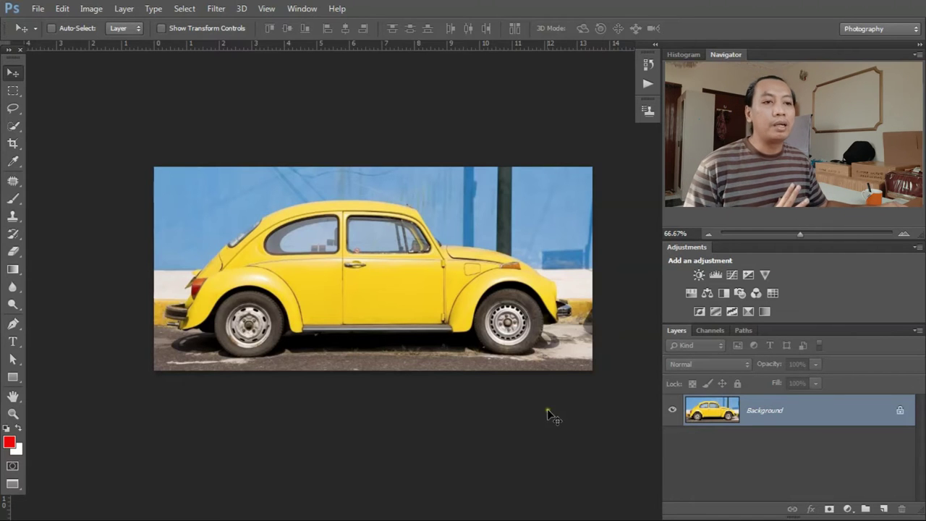
- Show the Layer menu's New Adjustment Layer types for the yellow car photo
click(126, 9)
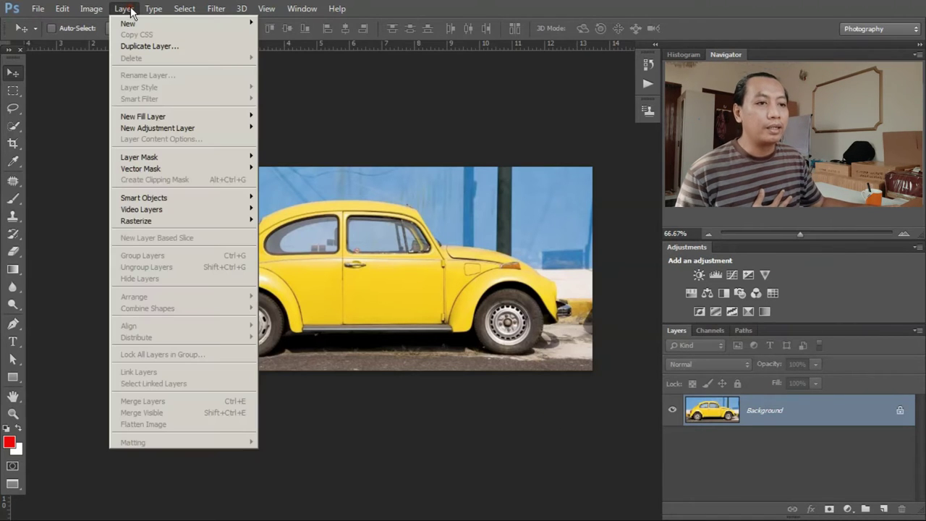
mouse_move(158, 128)
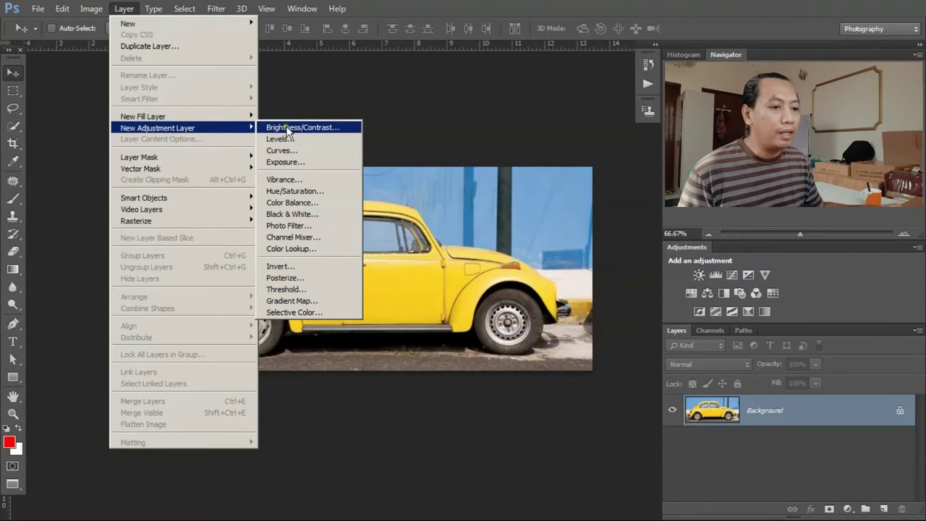
- Add a Hue/Saturation 1 adjustment layer and place its Properties panel beside the Layers panel
click(298, 191)
click(568, 154)
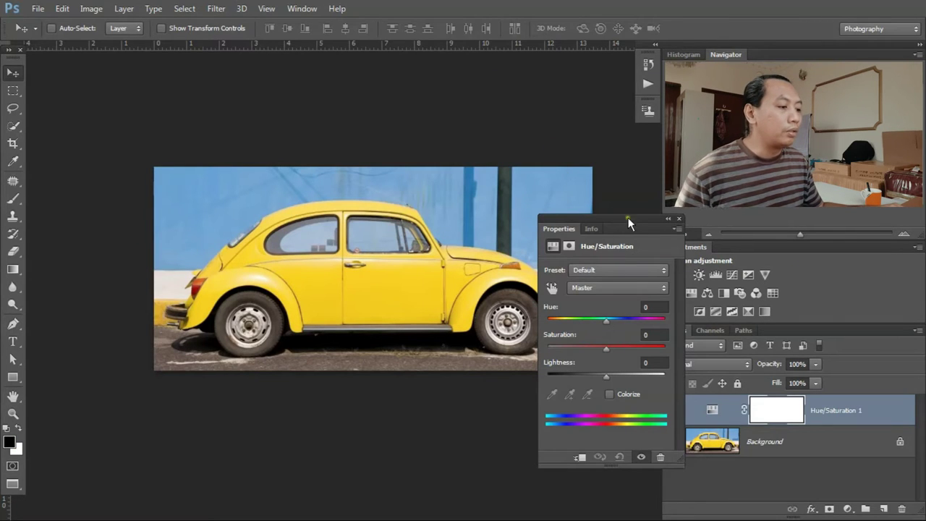
click(678, 217)
click(650, 283)
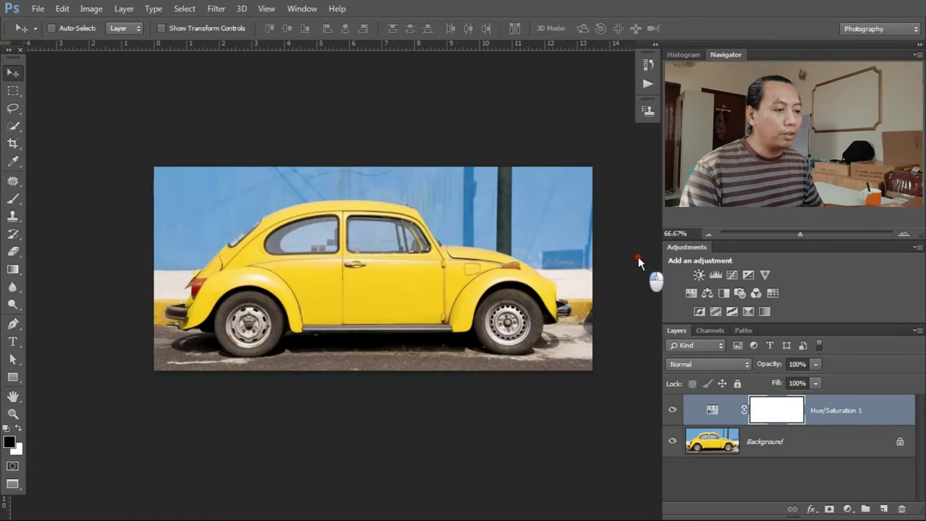
drag(497, 207, 399, 154)
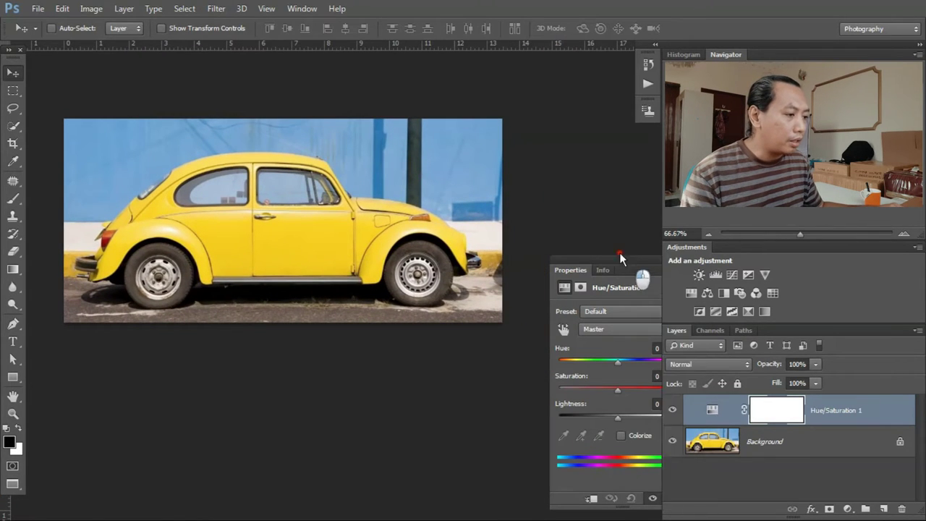
drag(620, 257, 506, 234)
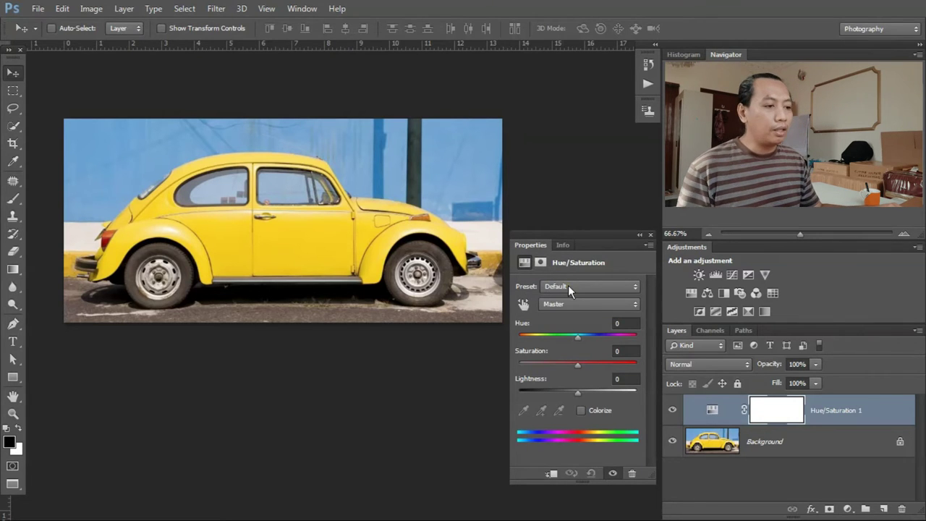
click(583, 307)
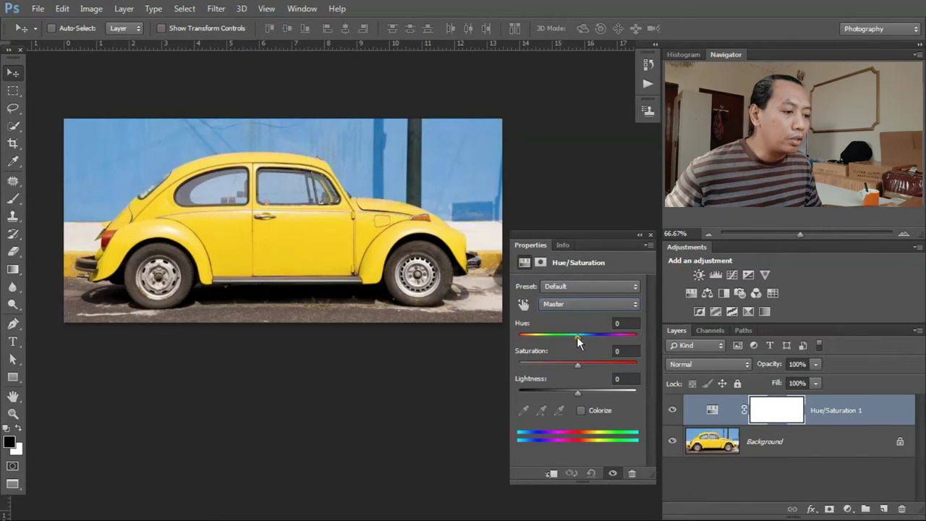
- Test a Master hue shift that turns the car orange, then restore the Default preset
mouse_move(578, 336)
mouse_down()
mouse_move(534, 339)
mouse_move(626, 336)
mouse_move(533, 339)
mouse_move(618, 338)
mouse_move(594, 336)
mouse_up()
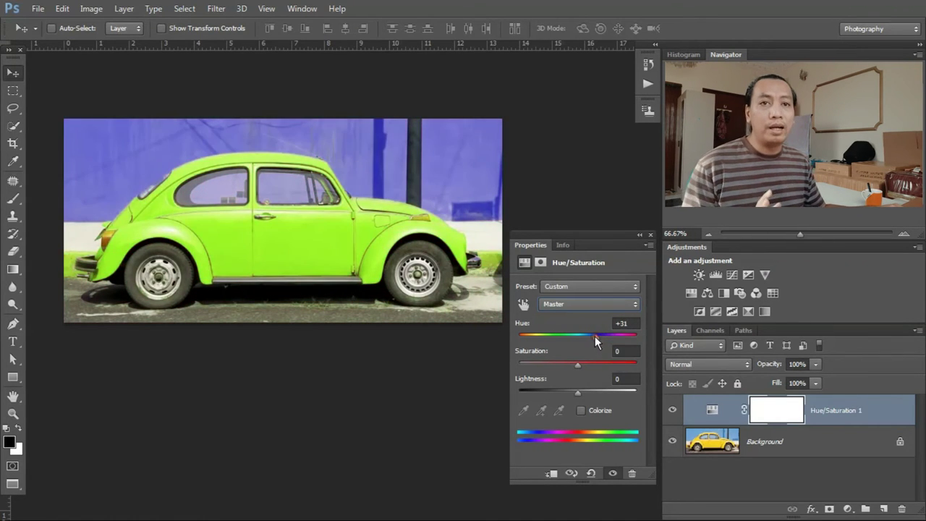
click(568, 286)
click(559, 302)
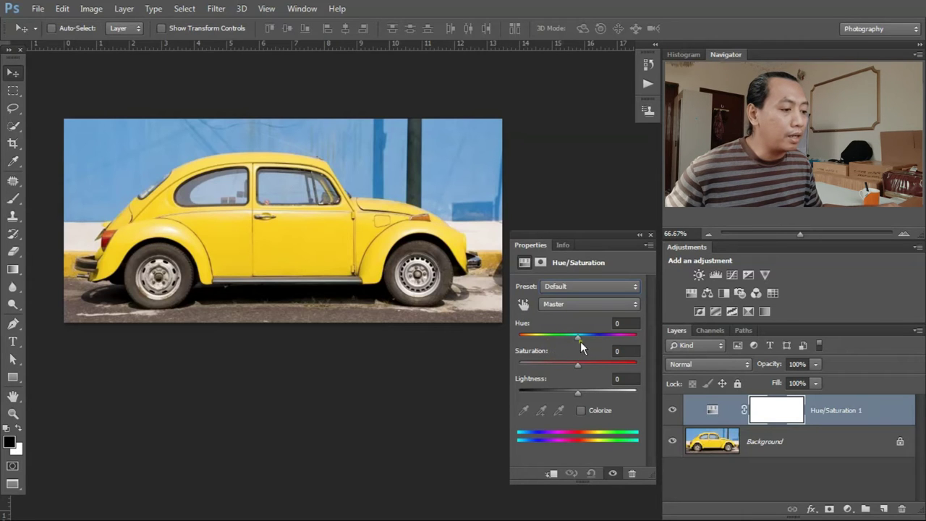
click(602, 304)
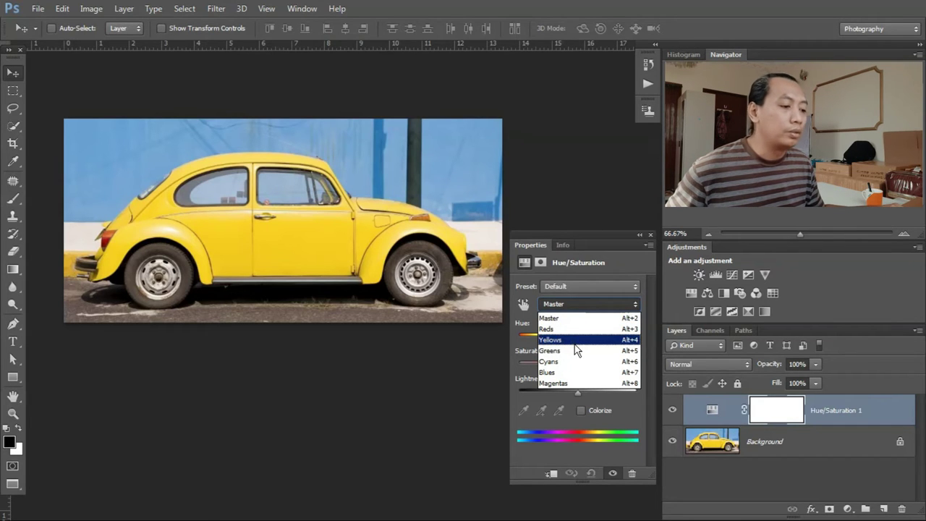
- Target Yellows, sampling the car's paint to set the range 6°/36° to 66°\96°
click(574, 342)
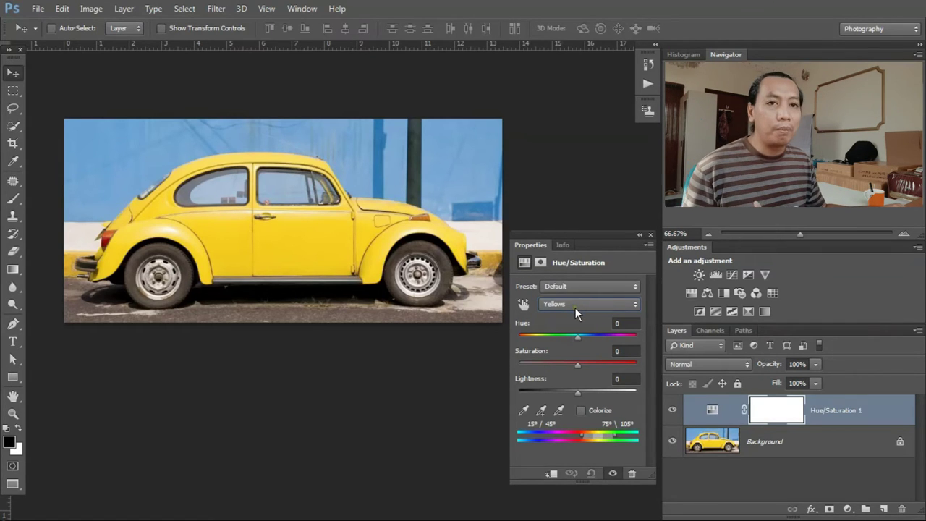
click(522, 411)
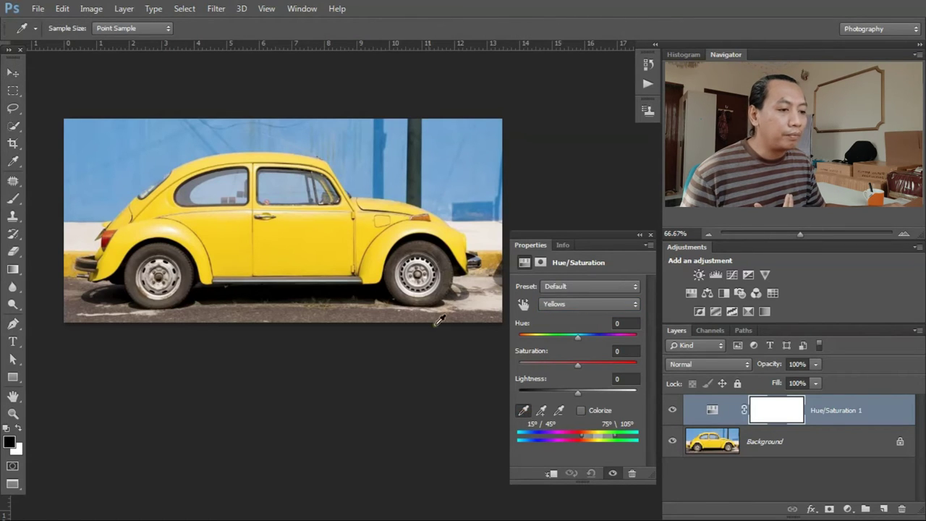
click(316, 243)
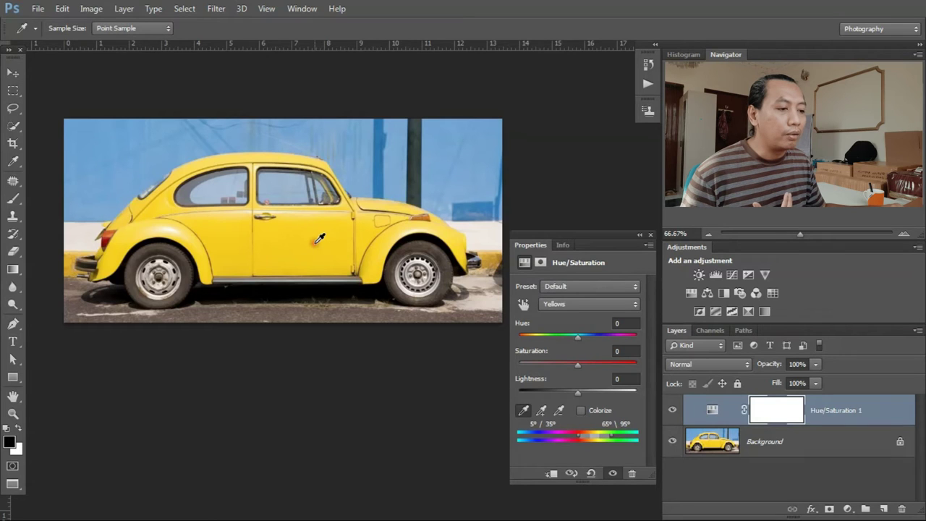
click(364, 160)
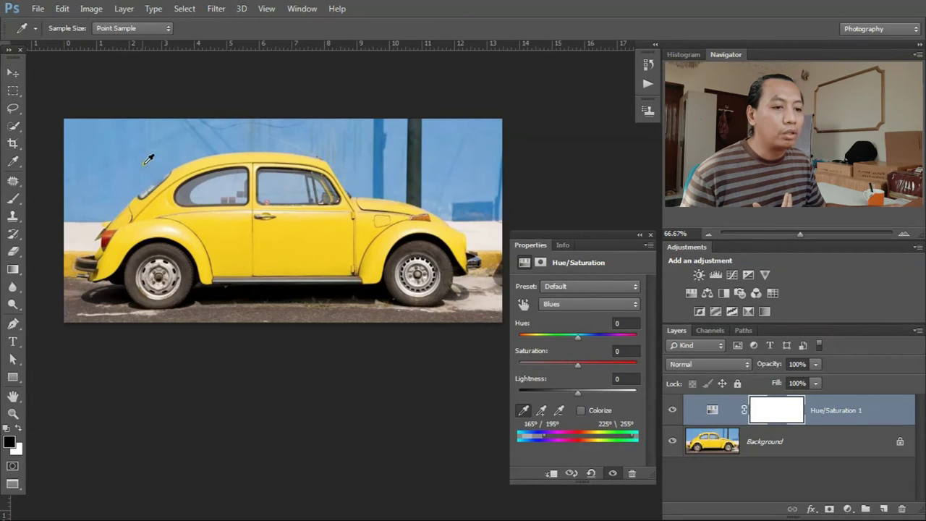
click(76, 253)
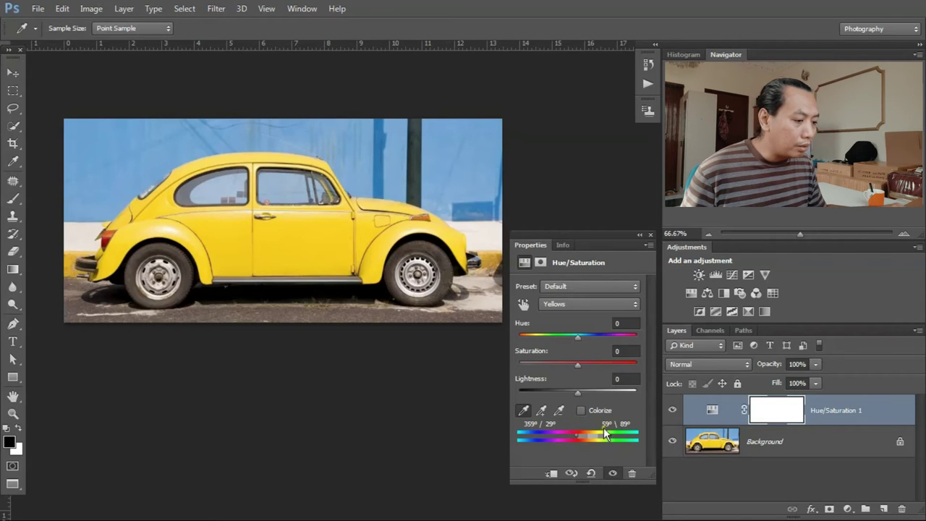
click(306, 249)
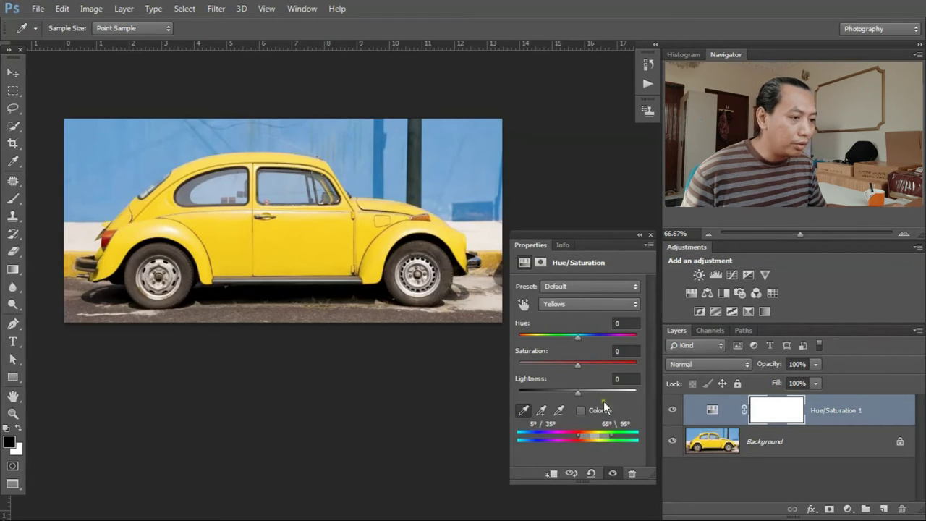
click(496, 190)
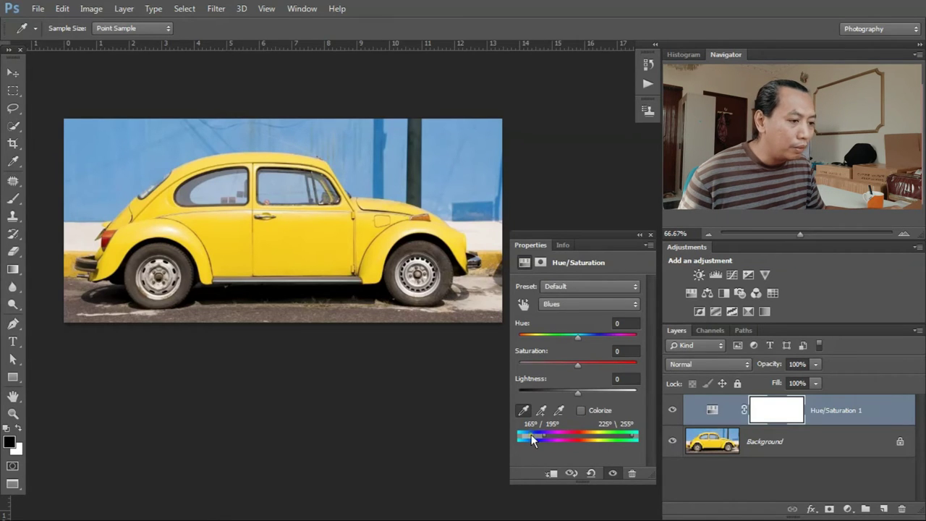
click(454, 252)
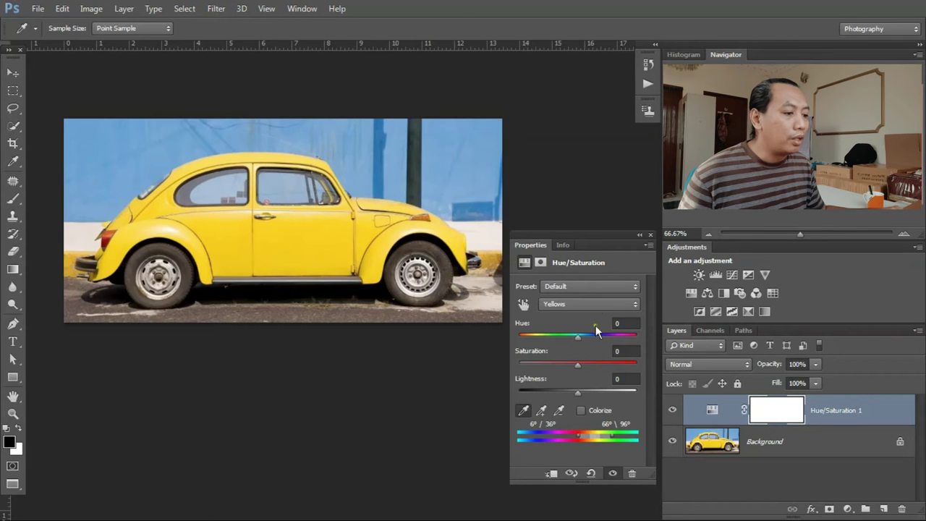
- Sweep the Yellows Hue slider through lime, green and purple, ending at -45
click(594, 303)
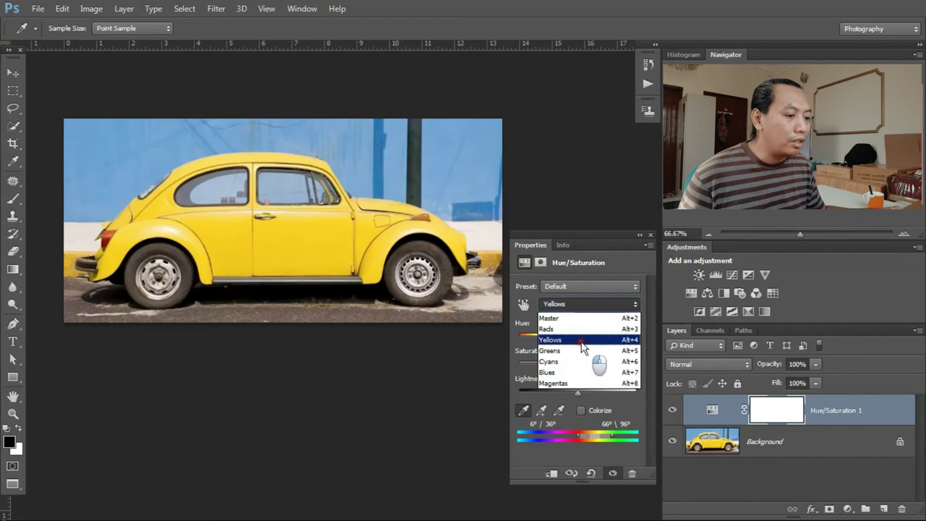
click(581, 340)
drag(578, 337, 592, 337)
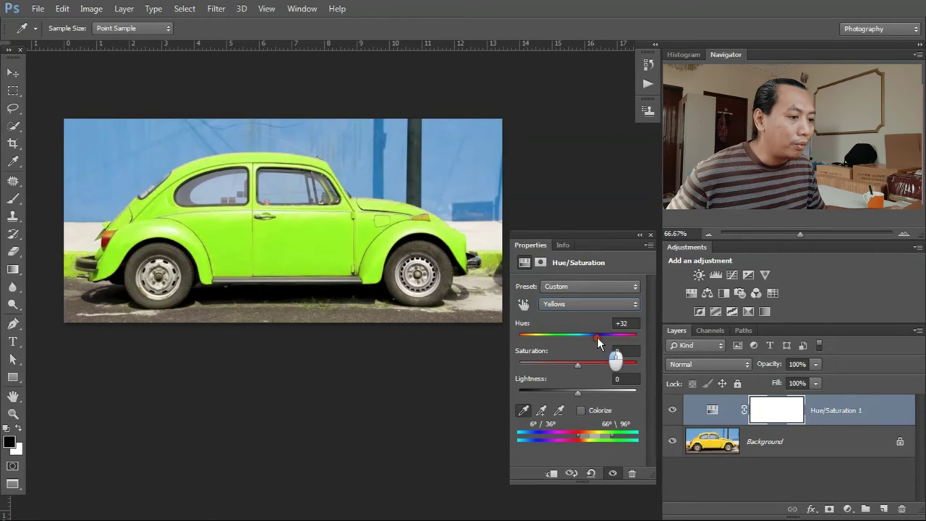
mouse_move(592, 336)
mouse_down()
mouse_move(615, 346)
mouse_move(549, 337)
mouse_up()
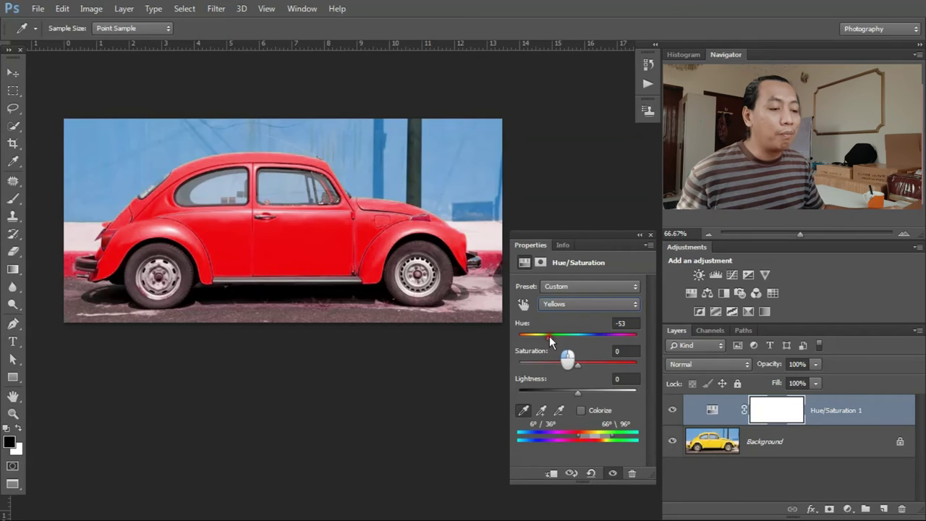
mouse_move(549, 336)
mouse_down()
mouse_move(531, 337)
mouse_move(564, 339)
mouse_move(551, 338)
mouse_up()
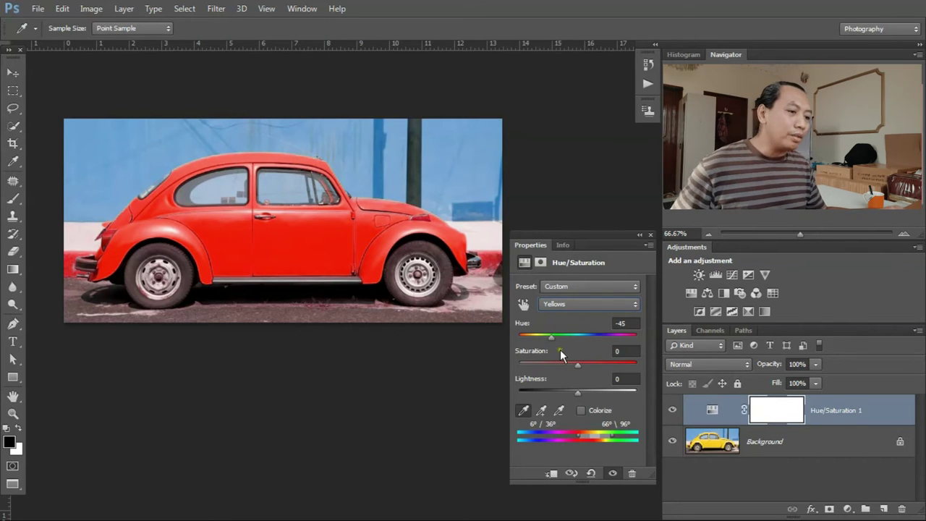
- Toggle the Hue/Saturation layer's visibility to compare the recoloured and original car
click(673, 411)
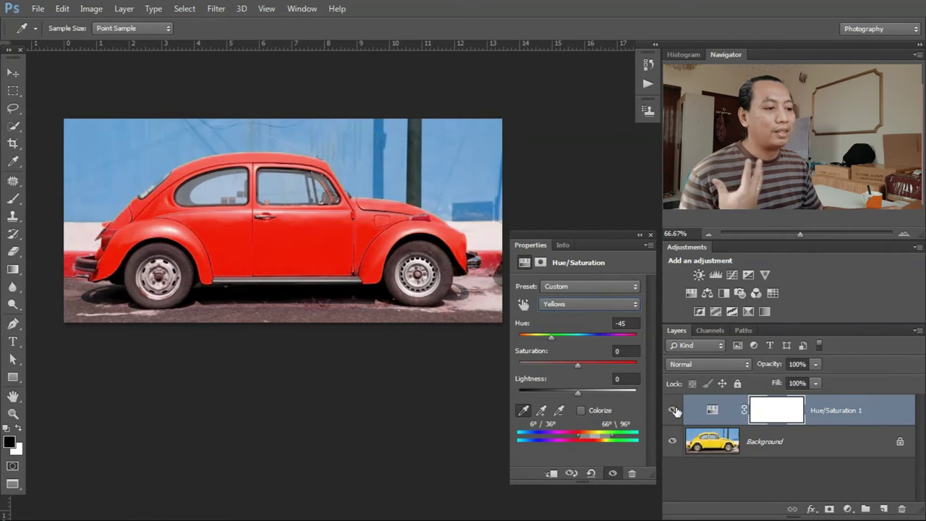
click(673, 411)
click(673, 411)
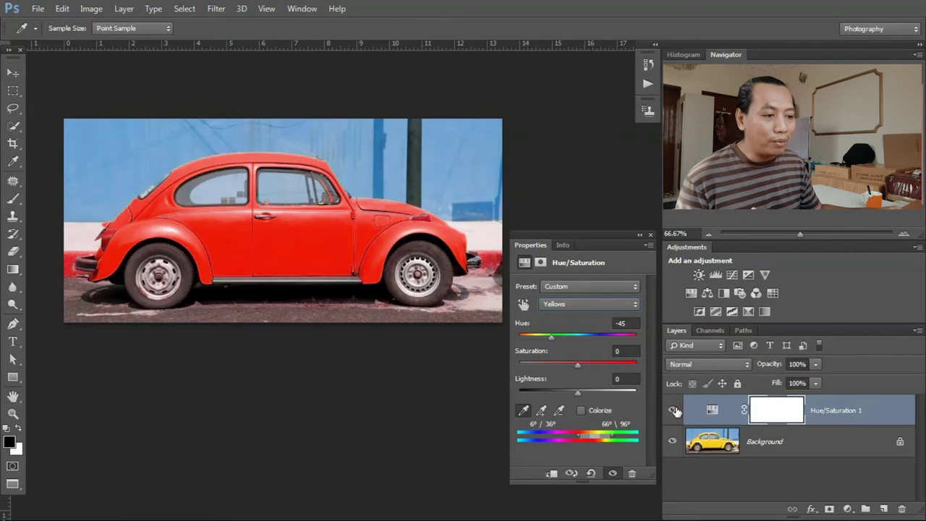
- Add a new Layer 1 and circle the rear and front bumpers with red brush strokes
click(881, 509)
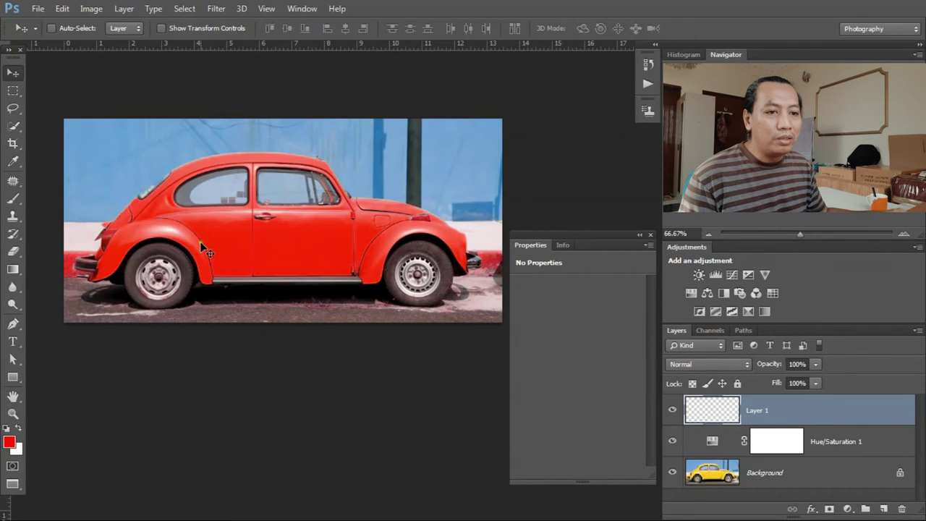
click(13, 198)
mouse_move(57, 243)
mouse_down()
mouse_move(113, 268)
mouse_move(76, 305)
mouse_move(79, 255)
mouse_up()
mouse_move(499, 232)
mouse_down()
mouse_move(470, 262)
mouse_move(502, 291)
mouse_up()
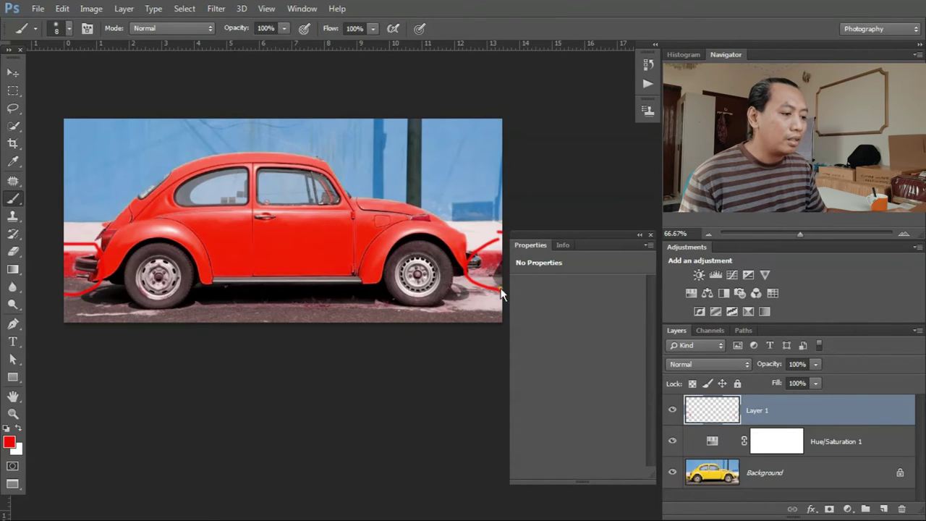
- Toggle Hue/Saturation 1 on and off to compare, leaving the car red
click(673, 441)
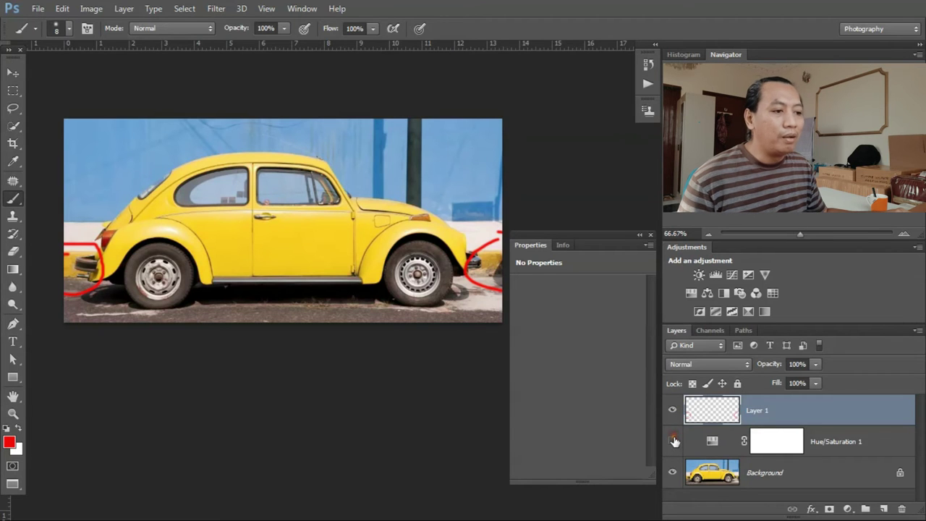
click(674, 440)
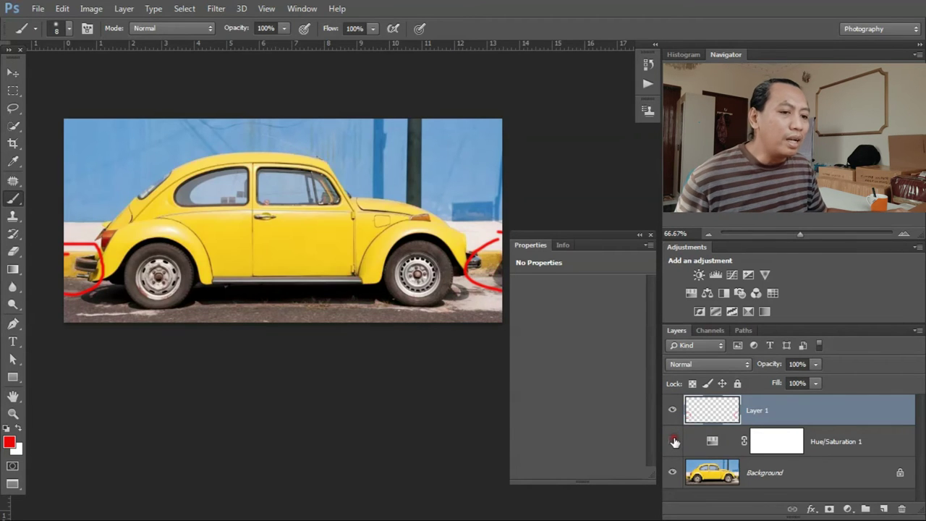
click(674, 440)
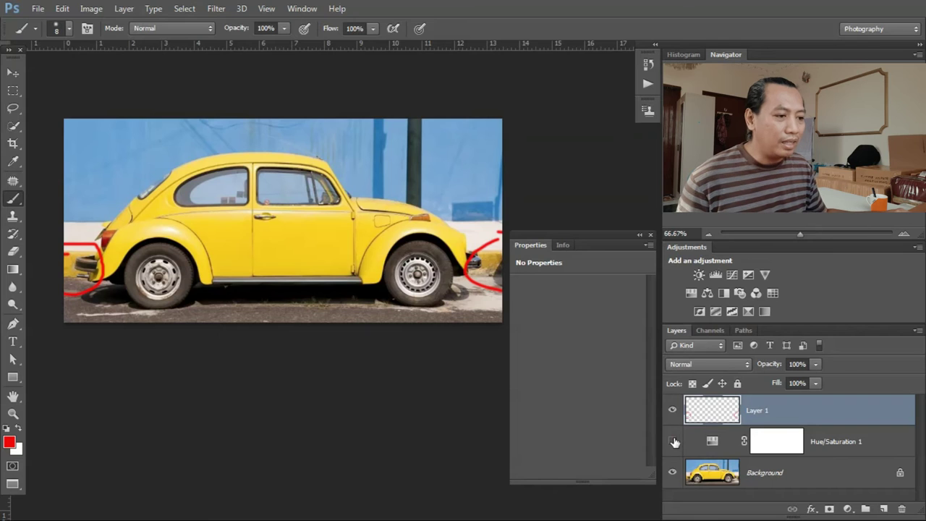
click(675, 441)
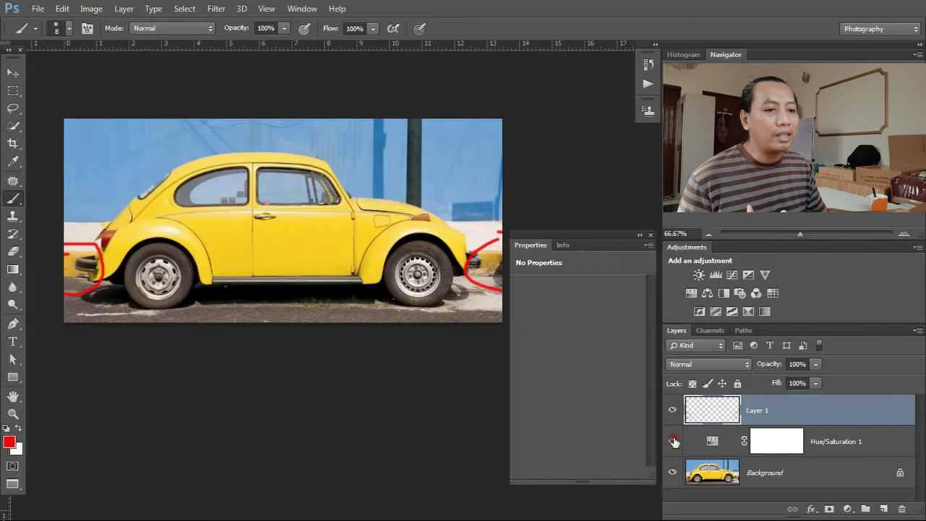
click(673, 441)
click(674, 441)
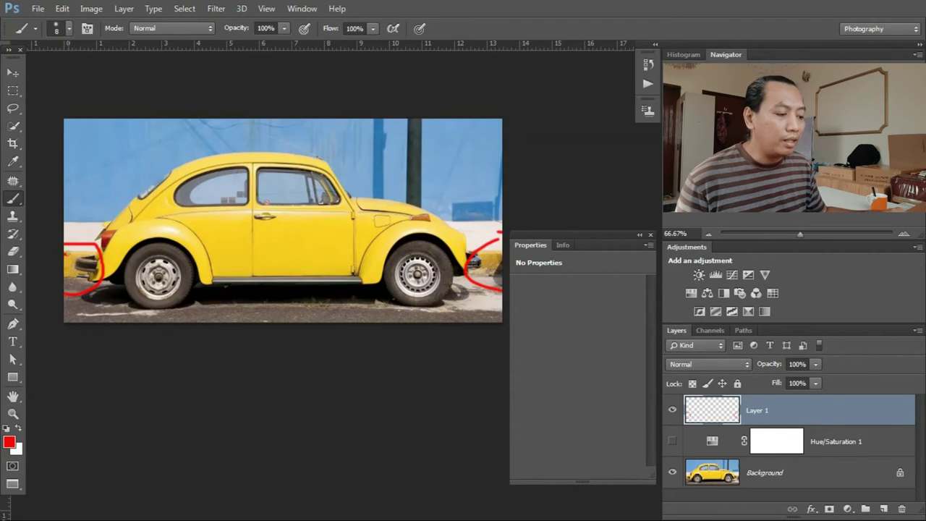
click(673, 439)
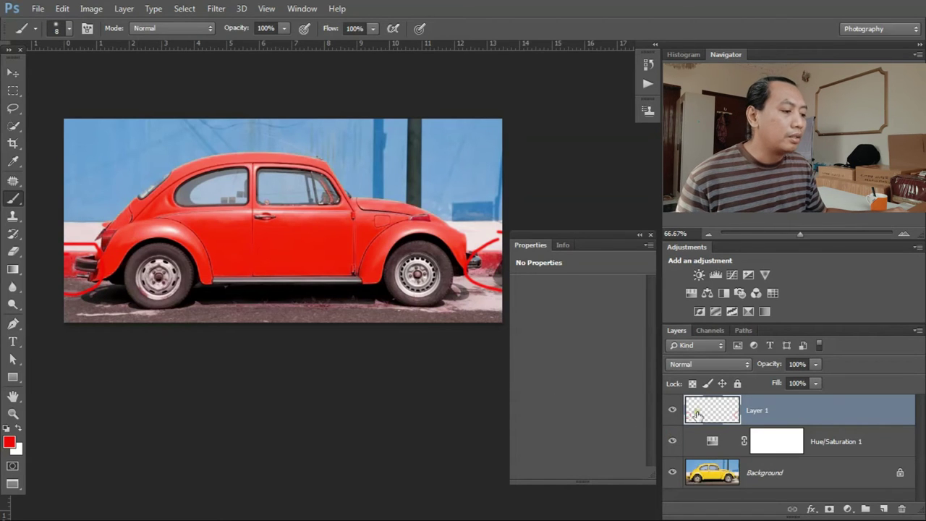
- Hide and delete the red-marked Layer 1, then reset colours to default black
click(672, 410)
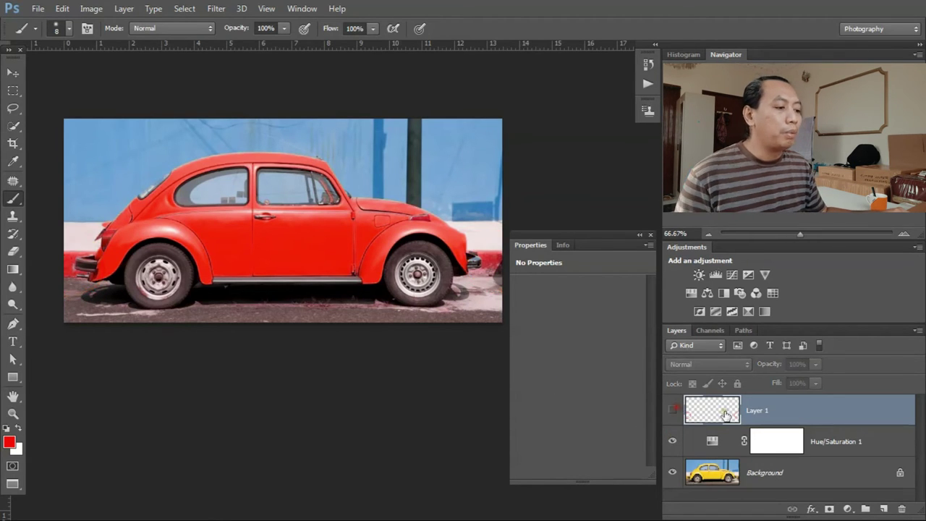
key(Delete)
key(d)
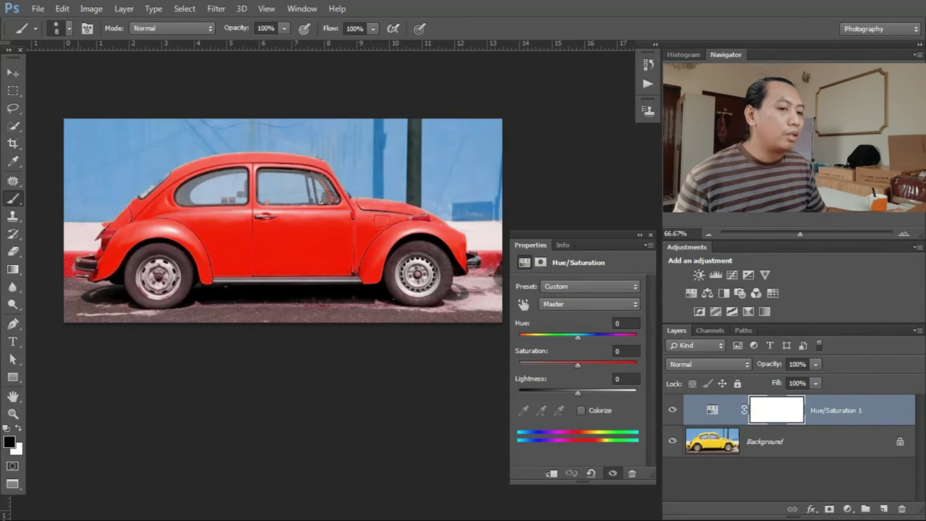
click(13, 73)
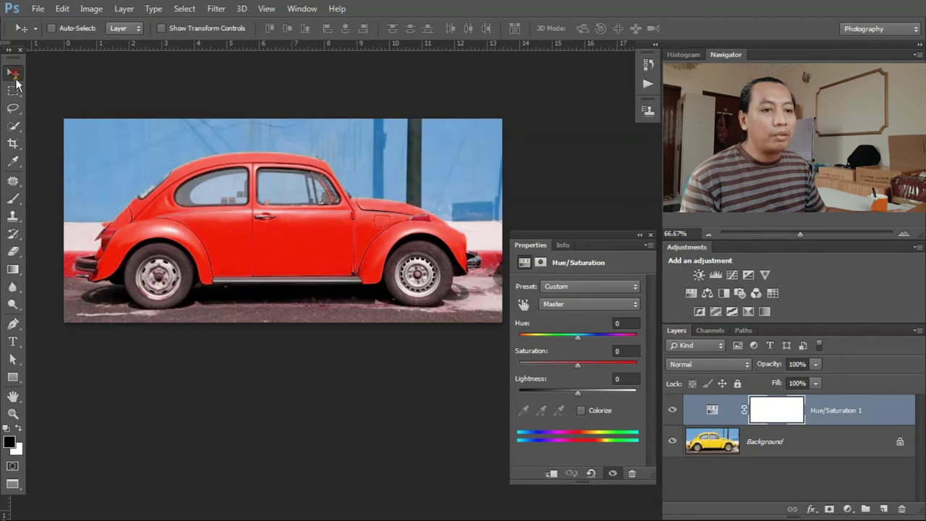
click(16, 203)
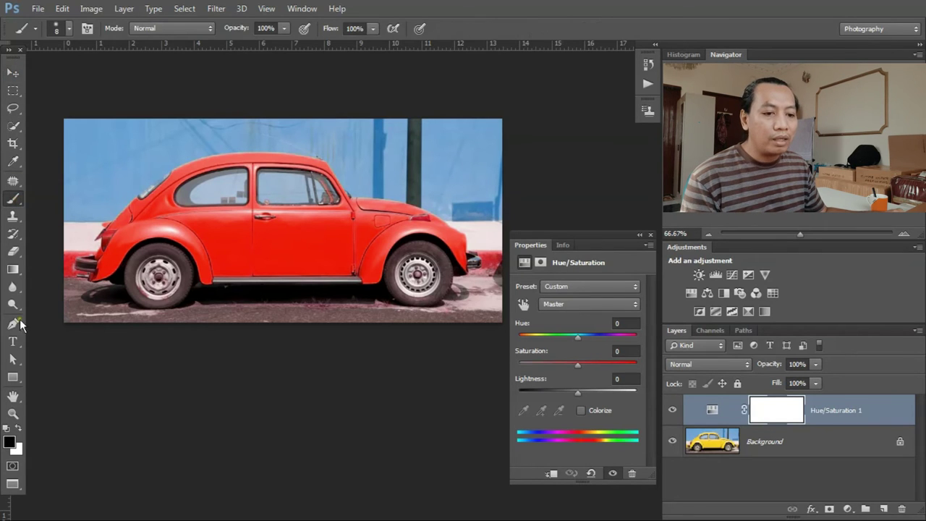
click(9, 445)
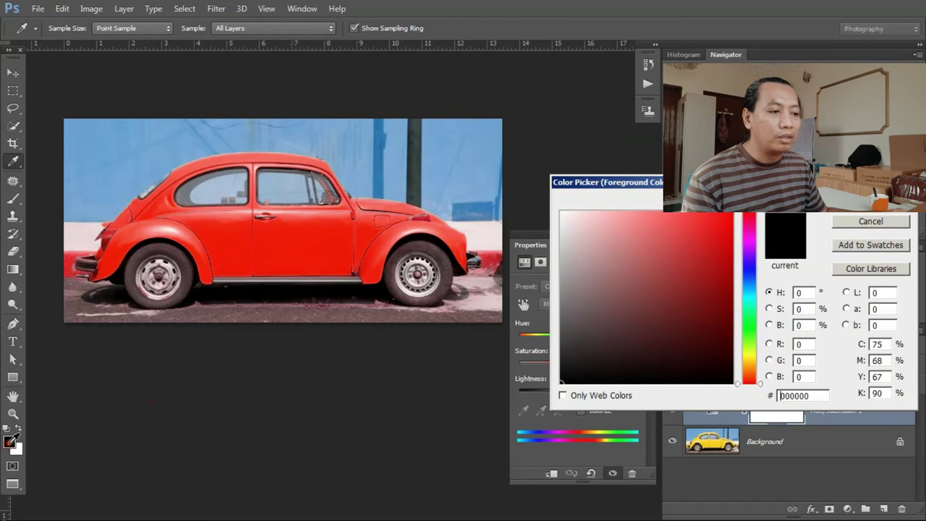
text(ffffff)
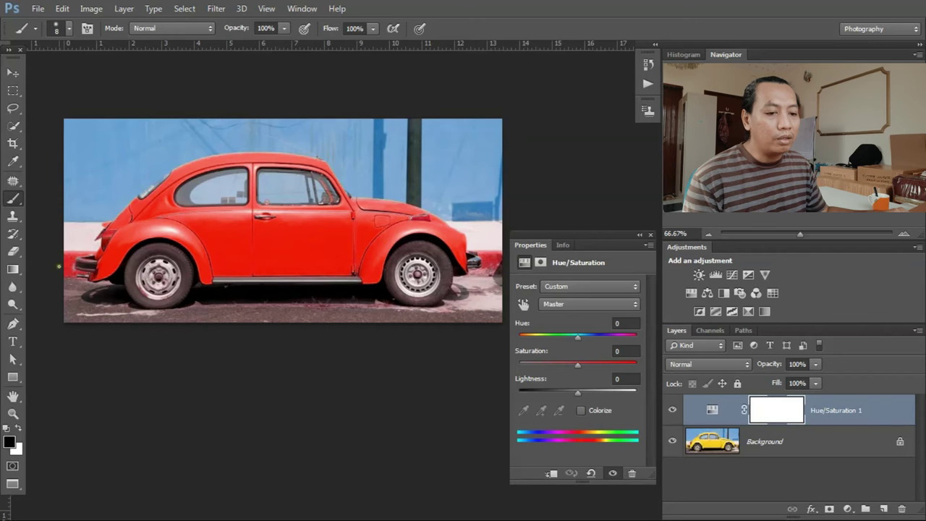
click(8, 442)
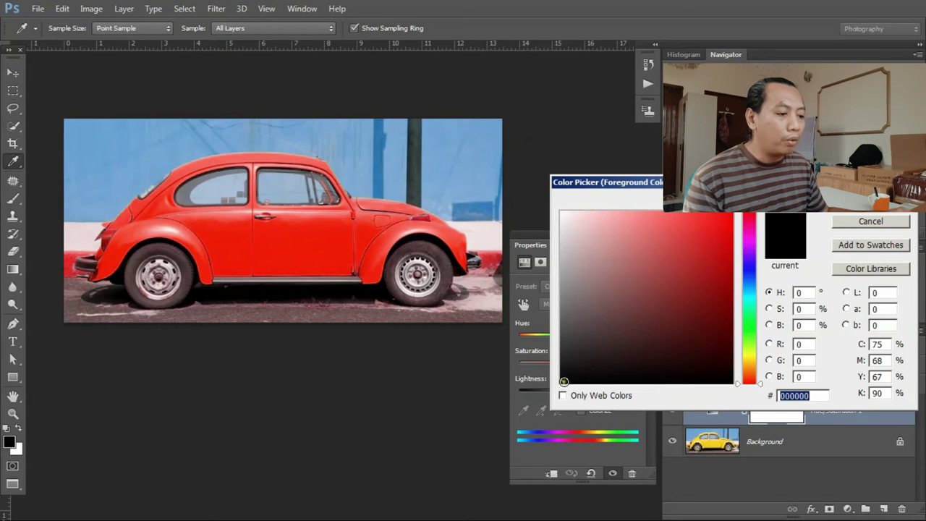
click(876, 219)
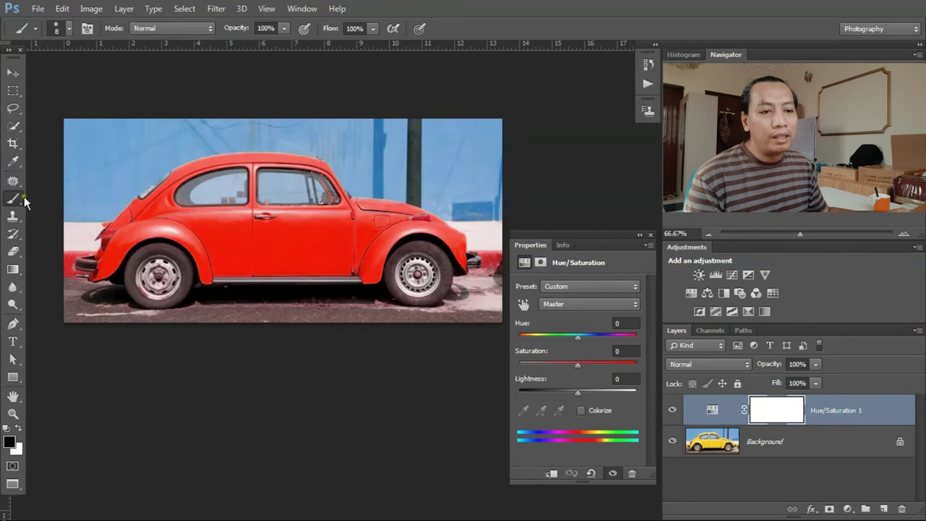
click(15, 76)
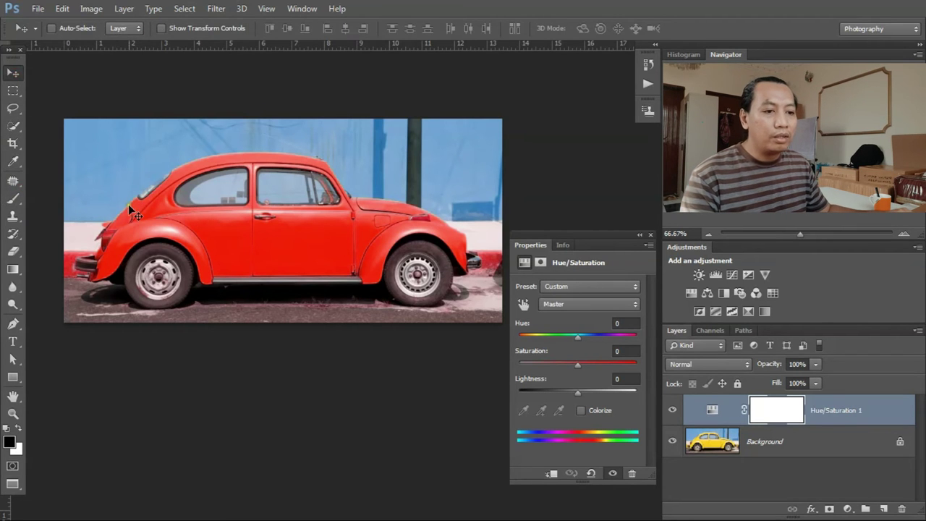
- Zoom to 300% on the front bumper and paint black on the mask over the yellow stripe
key(z)
mouse_move(83, 259)
mouse_down()
mouse_move(105, 249)
mouse_move(29, 231)
mouse_up()
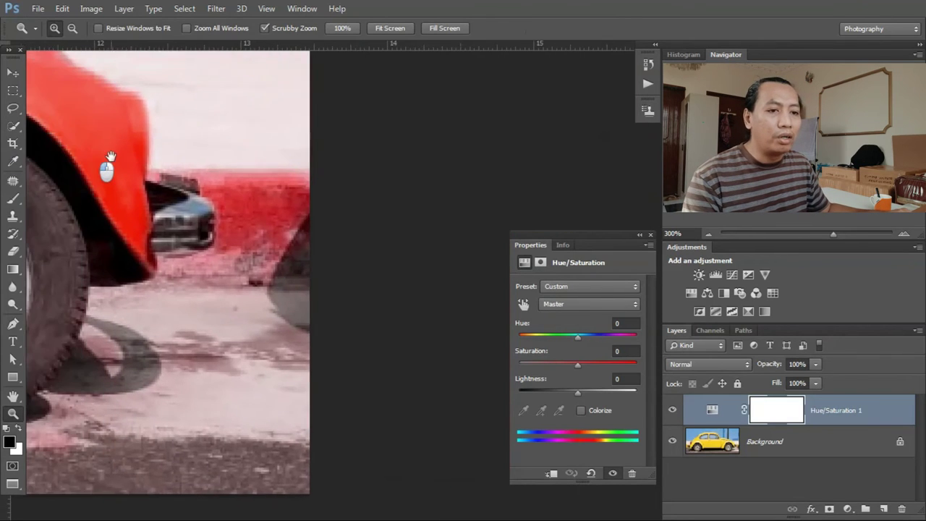
click(10, 199)
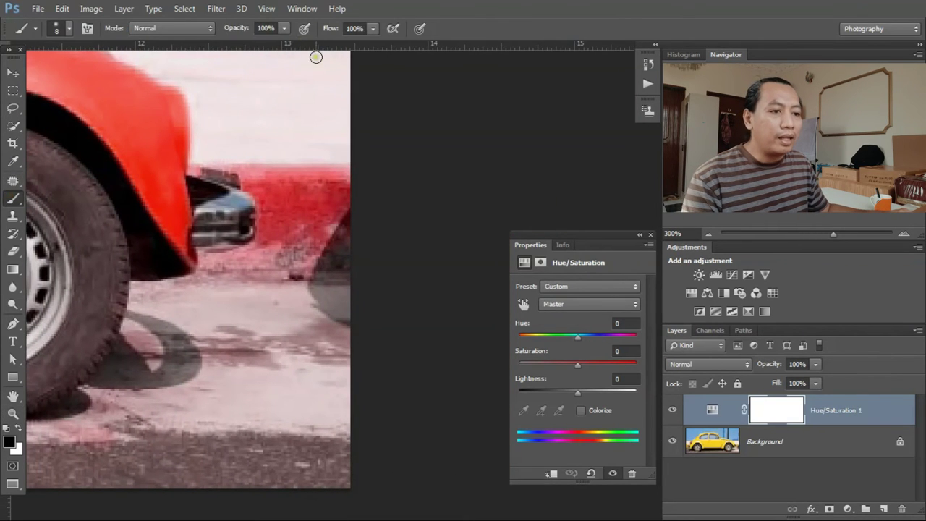
mouse_move(197, 171)
mouse_down()
mouse_move(332, 176)
mouse_move(259, 175)
mouse_move(250, 256)
mouse_up()
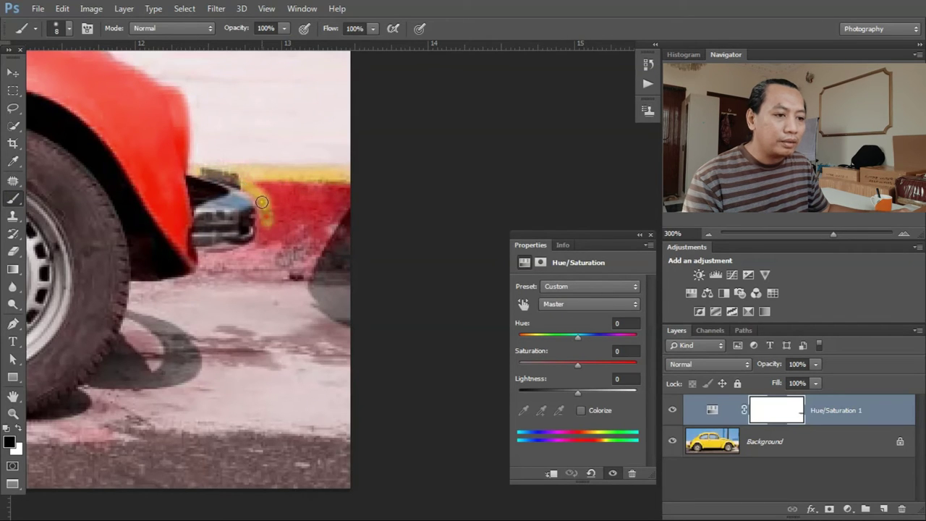
key(bracketright)
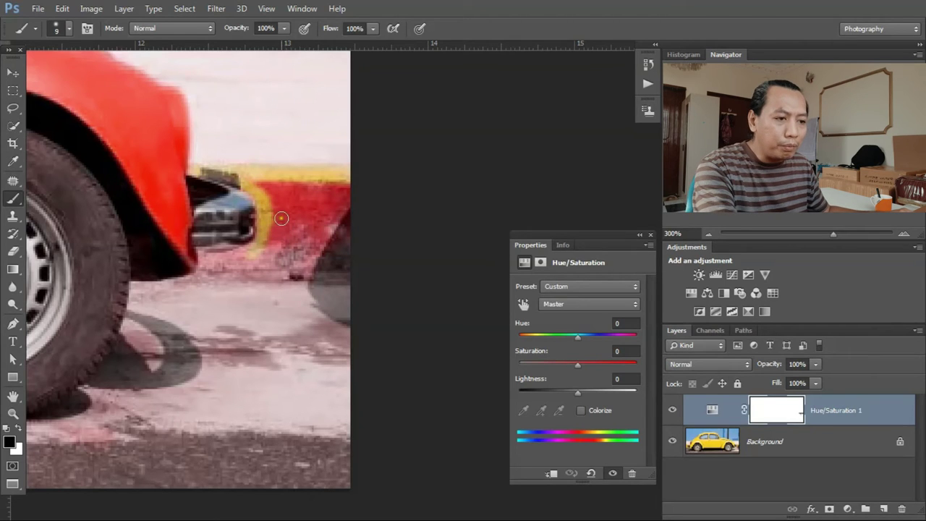
mouse_move(272, 195)
mouse_down()
mouse_move(347, 211)
mouse_move(319, 258)
mouse_move(271, 248)
mouse_move(349, 217)
mouse_up()
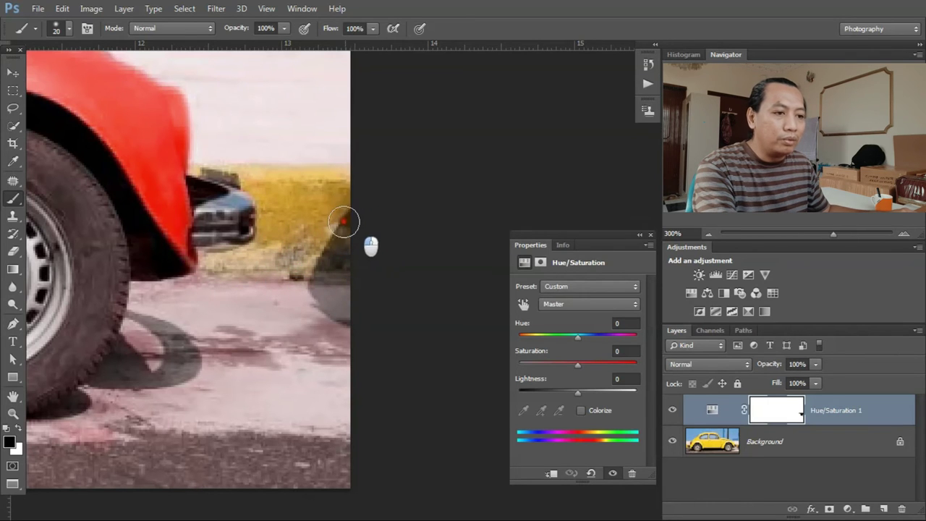
mouse_move(226, 184)
mouse_down()
mouse_move(268, 182)
mouse_move(261, 181)
mouse_up()
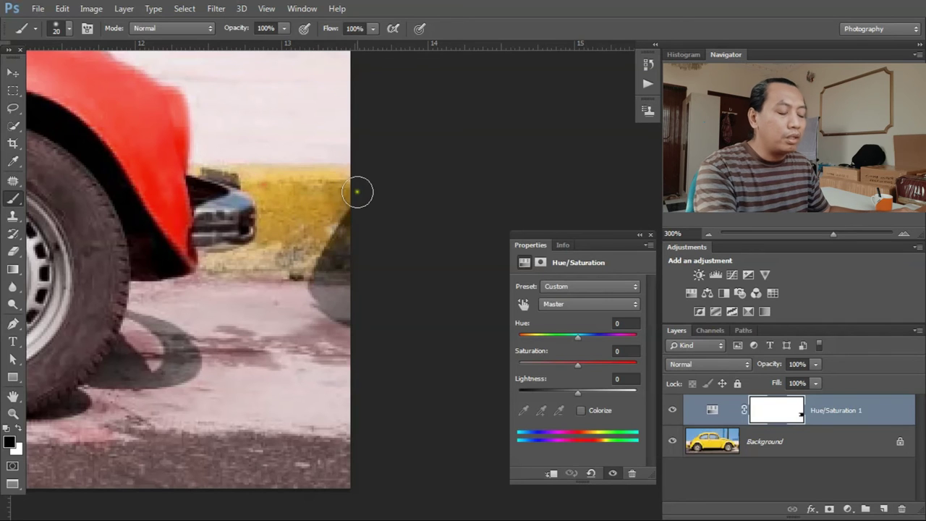
drag(217, 253, 238, 262)
- Paint the mask around the other bumper, refining edges with a smaller 9 px brush
drag(250, 217, 235, 194)
drag(215, 279, 452, 262)
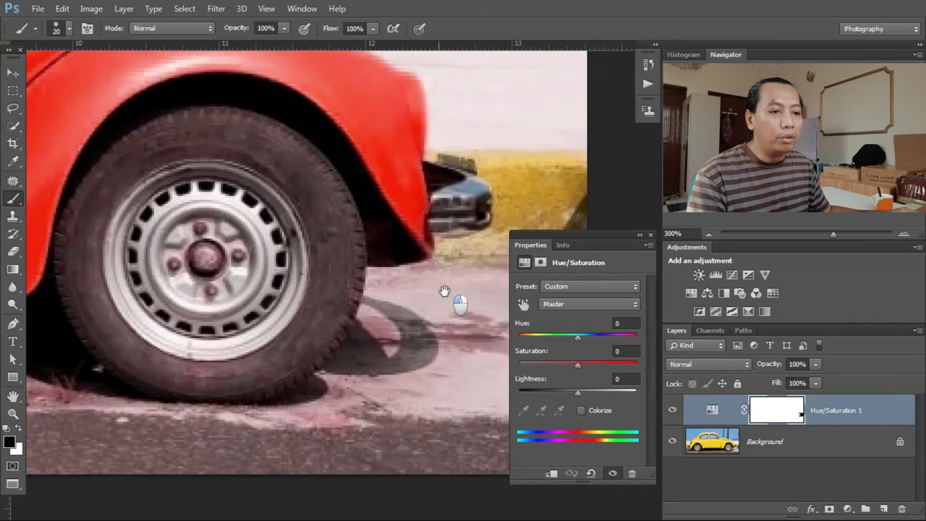
drag(260, 275, 419, 265)
mouse_move(244, 176)
mouse_down()
mouse_move(296, 173)
mouse_move(283, 256)
mouse_move(253, 201)
mouse_move(248, 234)
mouse_move(289, 272)
mouse_move(291, 262)
mouse_move(344, 270)
mouse_move(326, 242)
mouse_move(373, 229)
mouse_move(313, 190)
mouse_move(372, 186)
mouse_move(393, 207)
mouse_move(341, 182)
mouse_move(230, 181)
mouse_up()
key(bracketleft)
key(bracketleft)
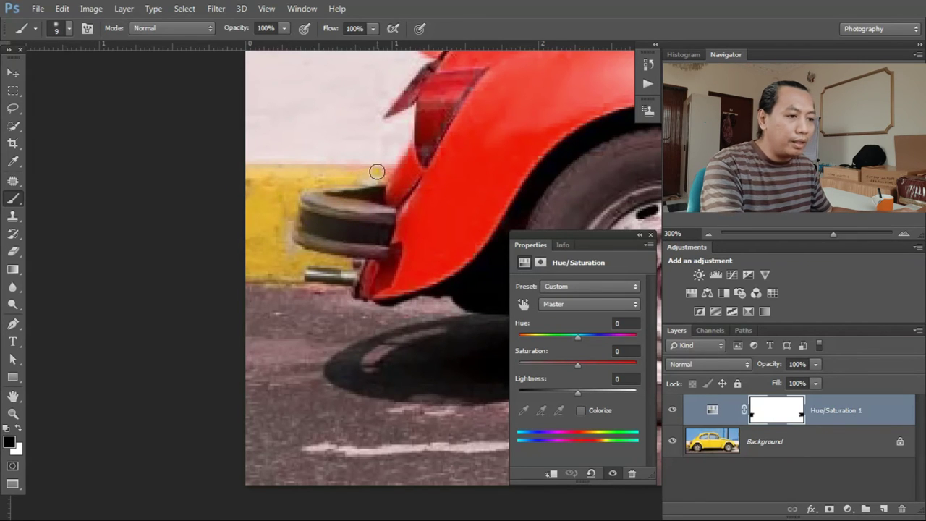
mouse_move(387, 173)
mouse_down()
mouse_move(295, 180)
mouse_move(387, 175)
mouse_move(318, 181)
mouse_move(302, 198)
mouse_move(306, 244)
mouse_move(297, 255)
mouse_move(361, 217)
mouse_move(317, 198)
mouse_up()
drag(331, 273, 302, 272)
key(ctrl+0)
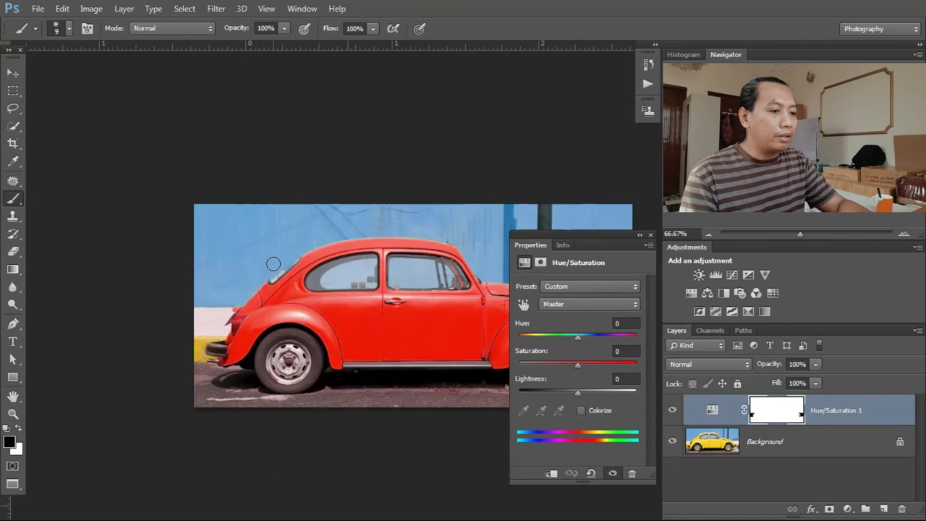
- Reopen the Hue/Saturation Properties panel beside the whole red car at 66.67%
key(z)
click(637, 165)
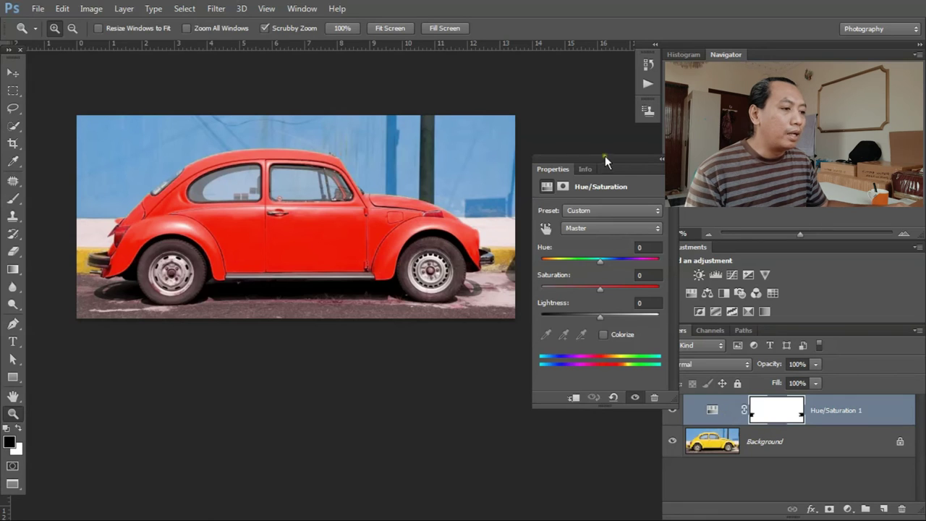
drag(605, 159, 585, 240)
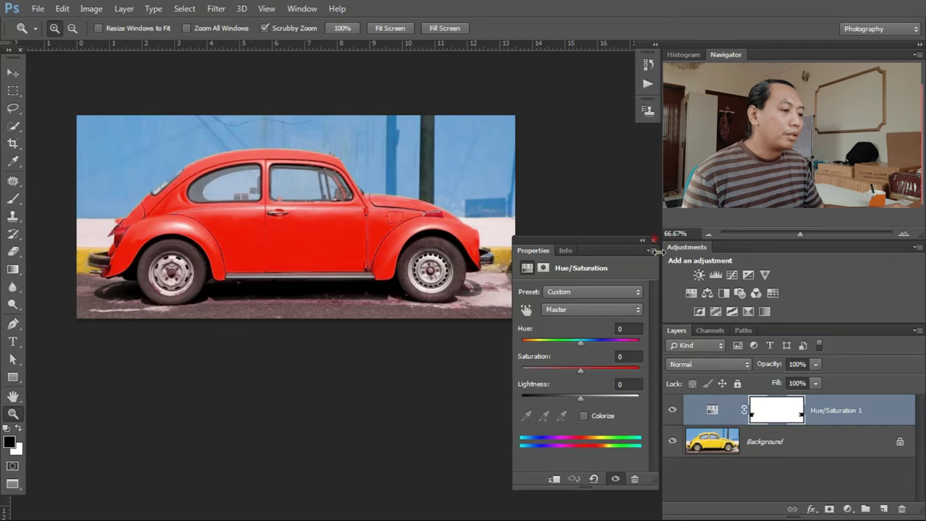
- Restrict Hue/Saturation to Yellows sampled from the car and set Hue to +180, turning it blue
click(597, 309)
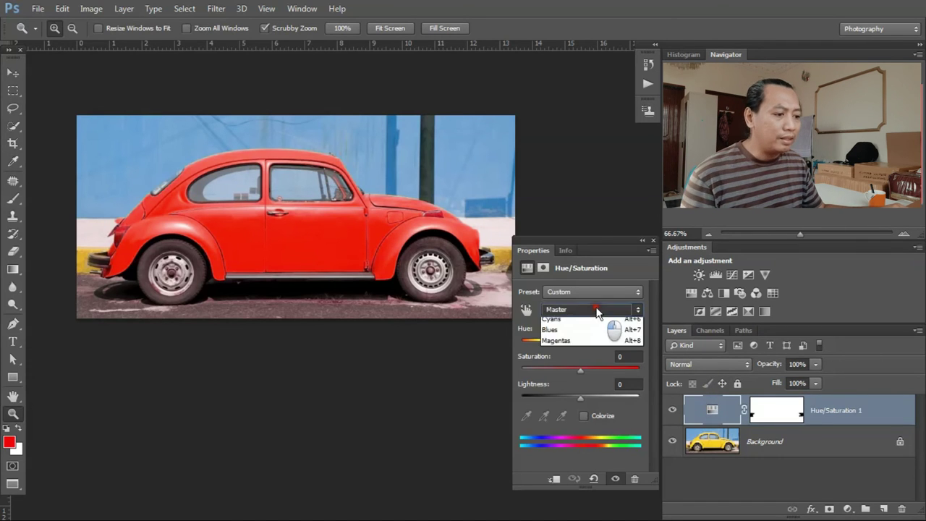
click(593, 346)
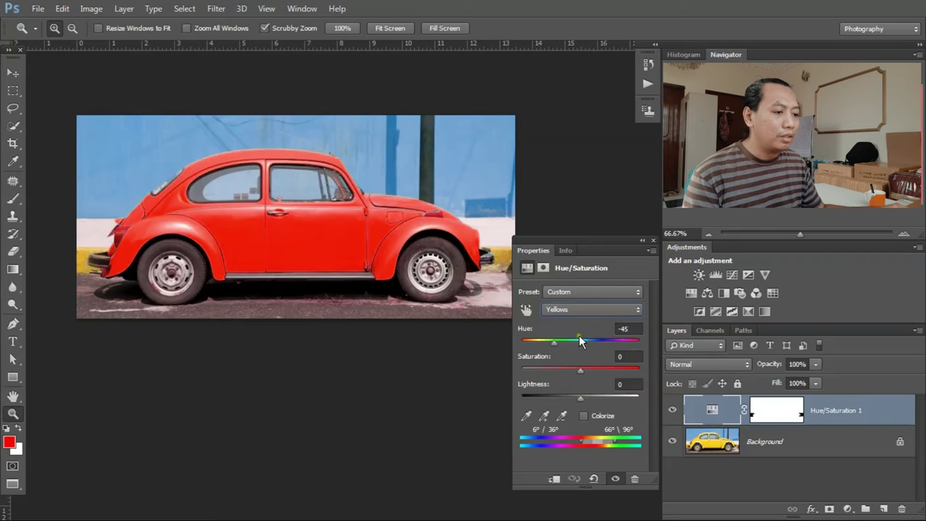
click(524, 417)
click(336, 222)
mouse_move(553, 344)
mouse_down()
mouse_move(627, 347)
mouse_move(522, 349)
mouse_move(641, 341)
mouse_up()
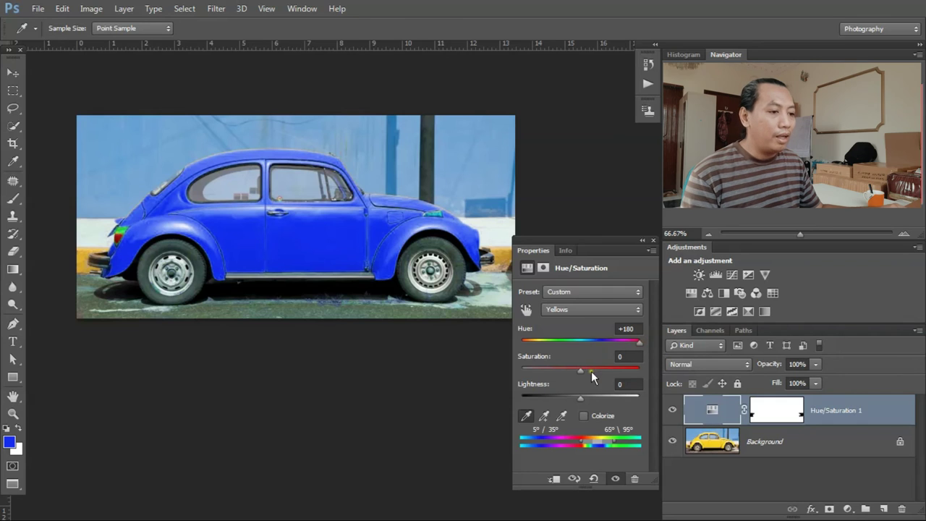
- Set Yellows Hue to -33 for an orange car, sweep Saturation up and to -100, then return it to 0
drag(572, 342, 560, 341)
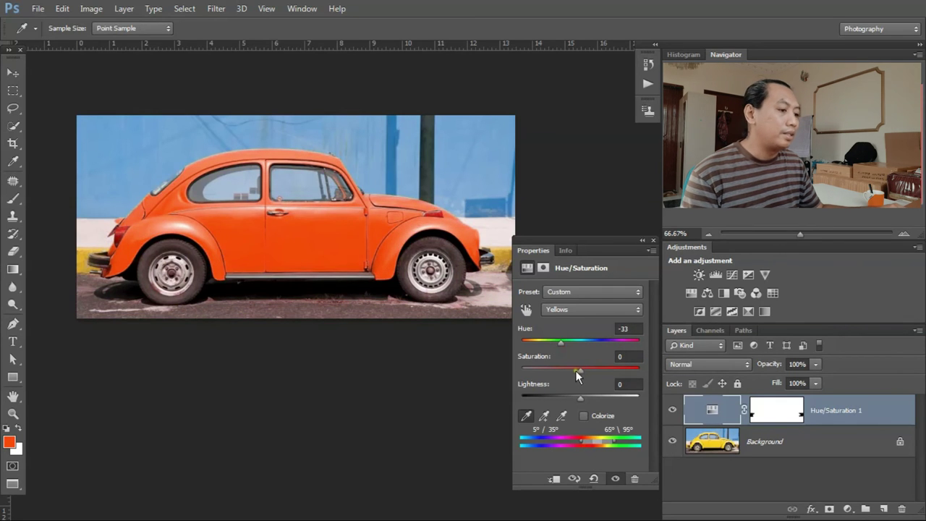
mouse_move(582, 371)
mouse_down()
mouse_move(636, 371)
mouse_move(607, 371)
mouse_up()
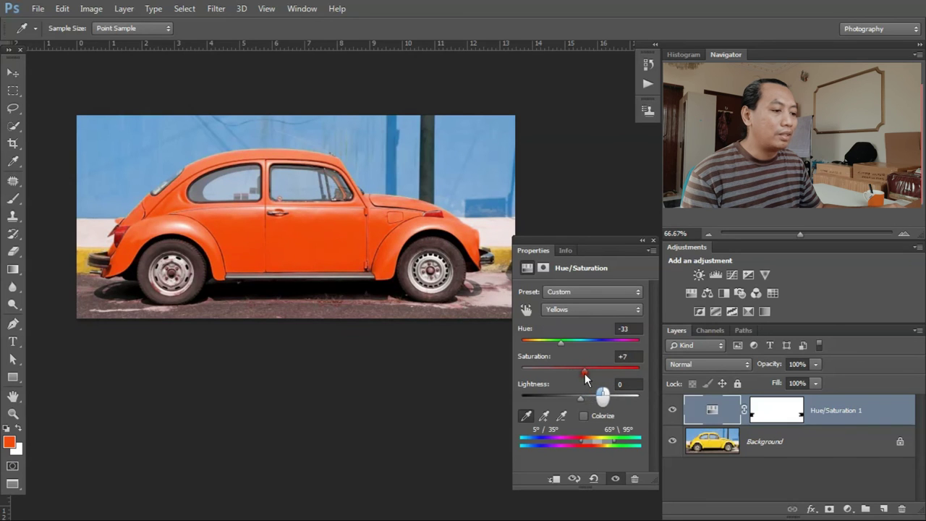
drag(583, 376, 545, 379)
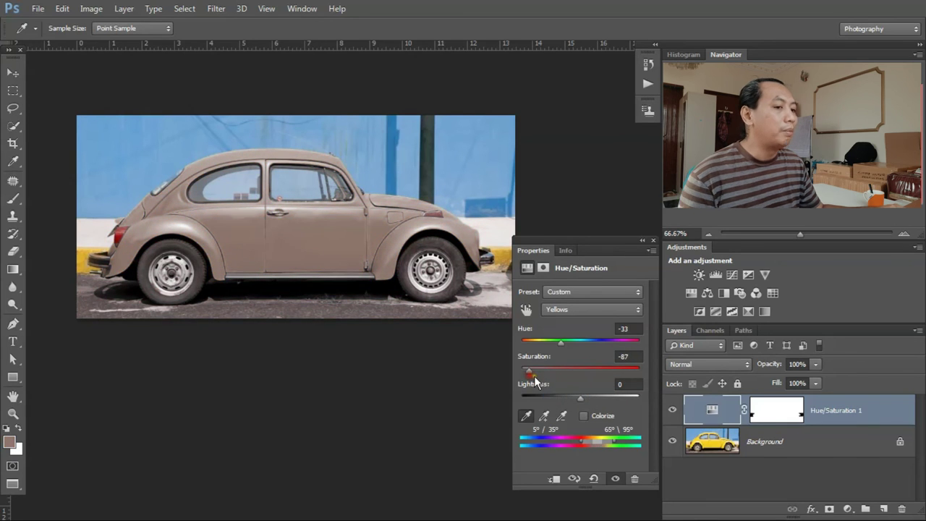
mouse_move(526, 368)
mouse_down()
mouse_move(538, 368)
mouse_move(517, 368)
mouse_move(565, 369)
mouse_up()
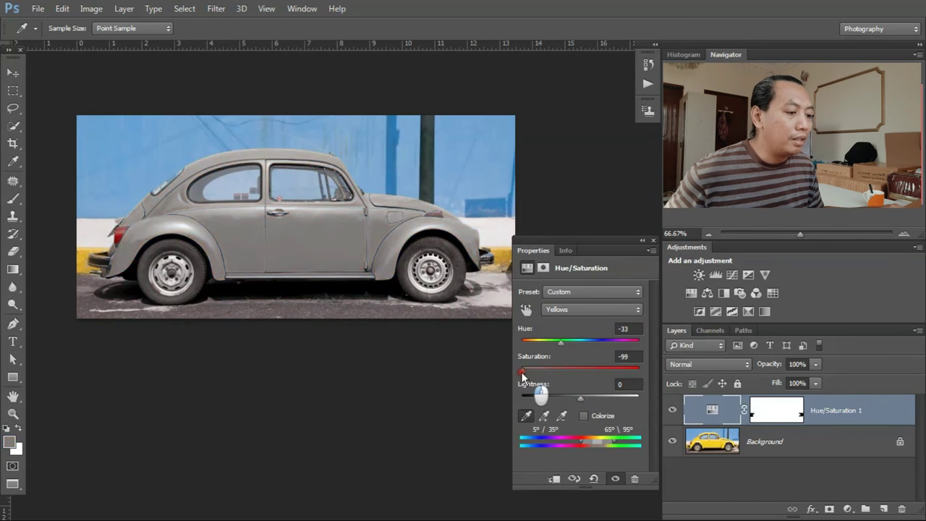
drag(553, 373, 503, 372)
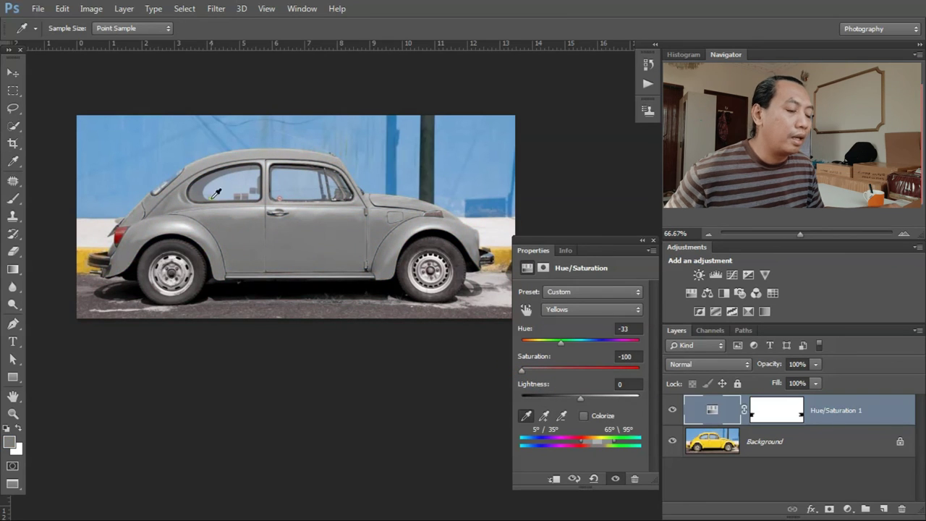
drag(522, 369, 609, 371)
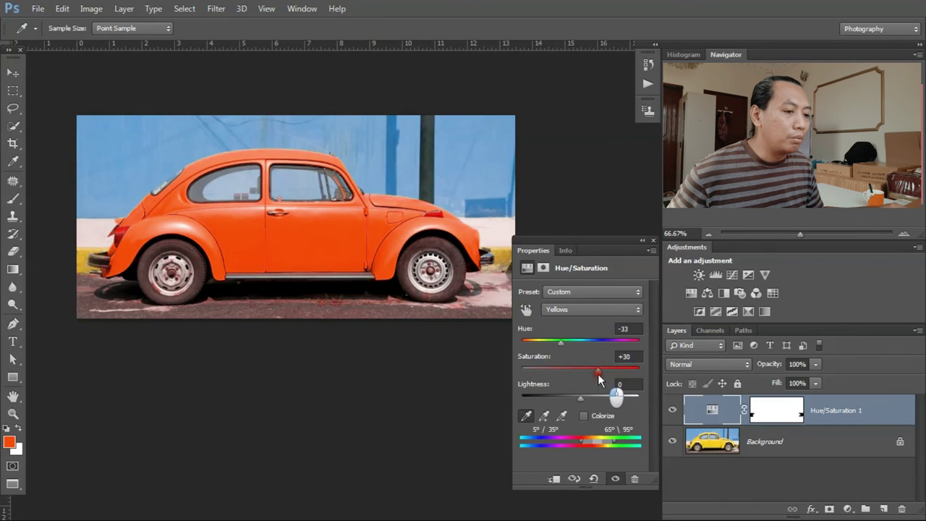
drag(585, 371, 580, 372)
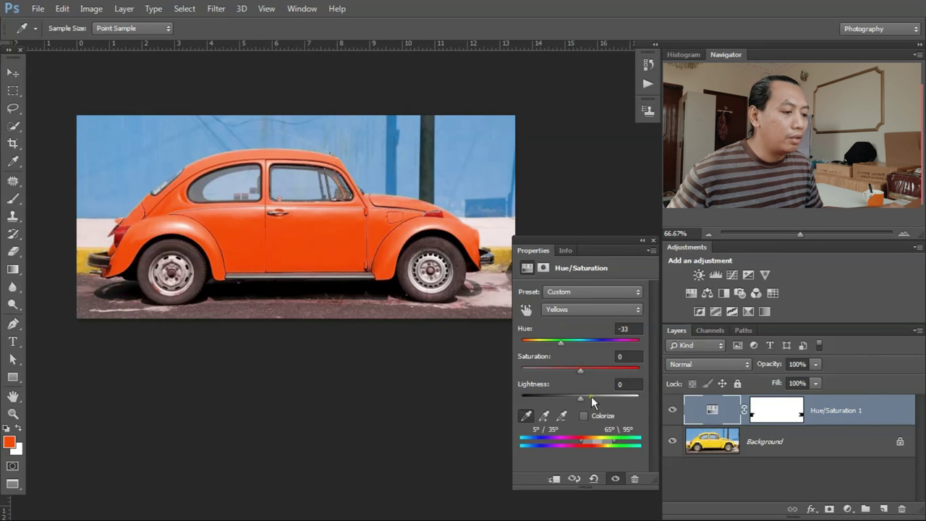
- Test Lightness and a magenta hue, ending with Yellows Hue +2, Saturation +1, Lightness 0
mouse_move(579, 398)
mouse_down()
mouse_move(533, 402)
mouse_move(637, 405)
mouse_move(492, 395)
mouse_move(581, 411)
mouse_up()
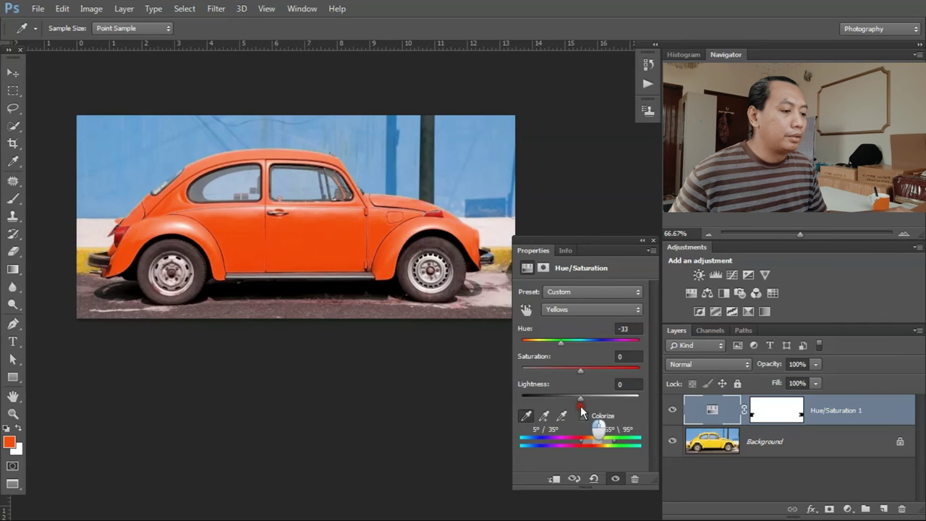
click(583, 369)
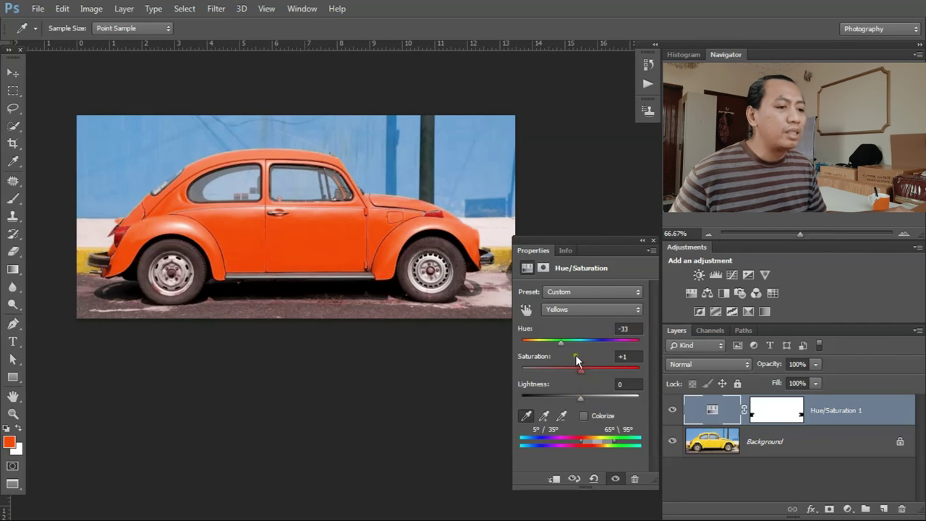
mouse_move(560, 338)
mouse_down()
mouse_move(531, 337)
mouse_move(537, 346)
mouse_move(564, 341)
mouse_up()
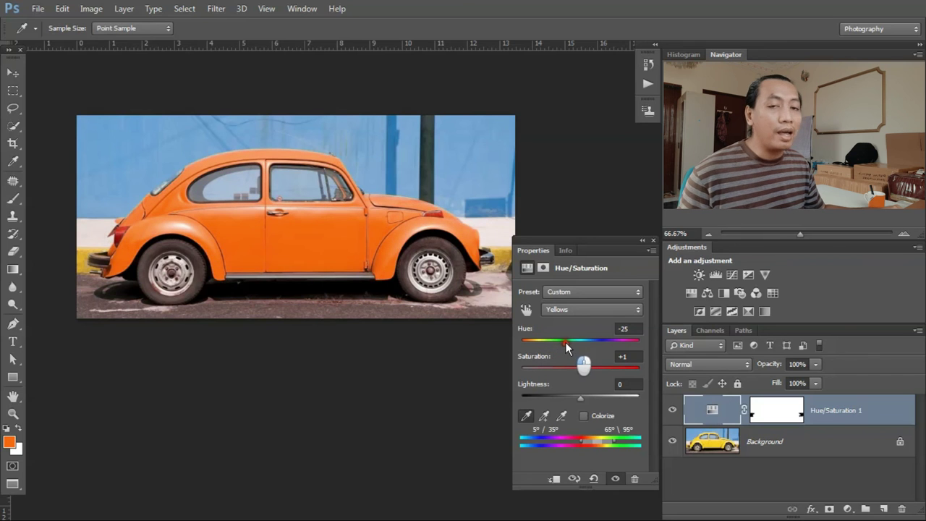
drag(564, 343, 580, 340)
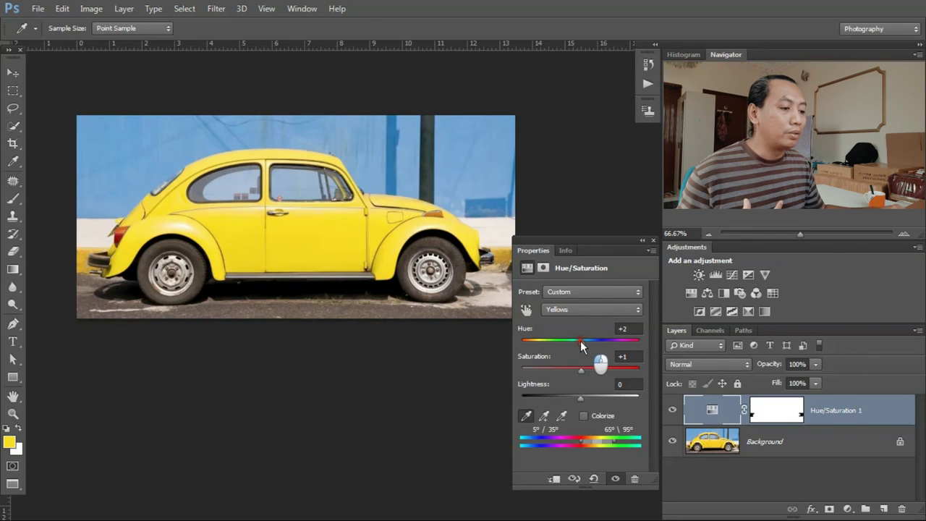